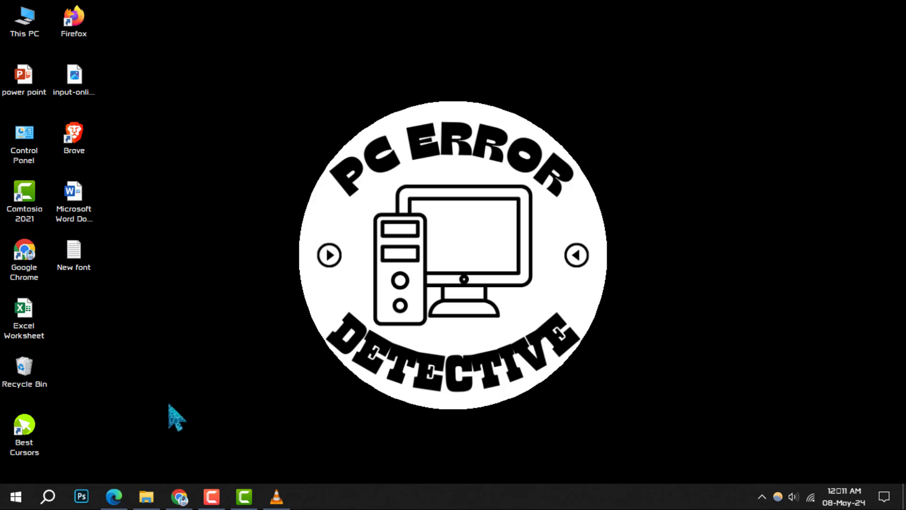
Launch Settings from the Start menu and enter the Personalization section.
{"action": "left_click", "coordinate": [16, 497]}
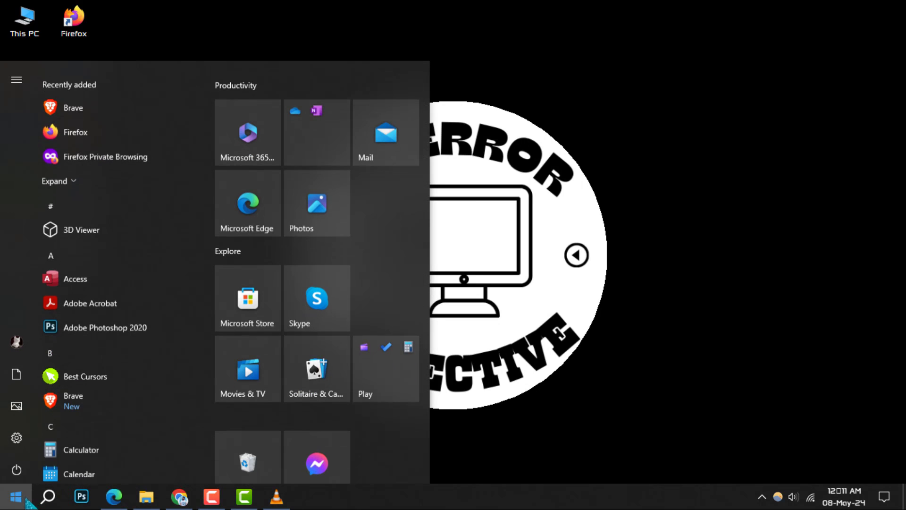
{"action": "left_click", "coordinate": [16, 435]}
{"action": "left_click", "coordinate": [43, 435]}
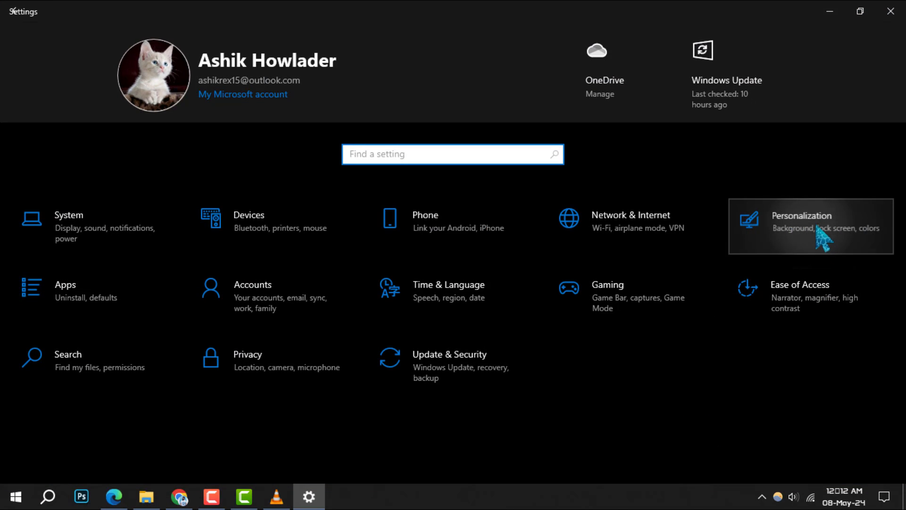
{"action": "left_click", "coordinate": [823, 239]}
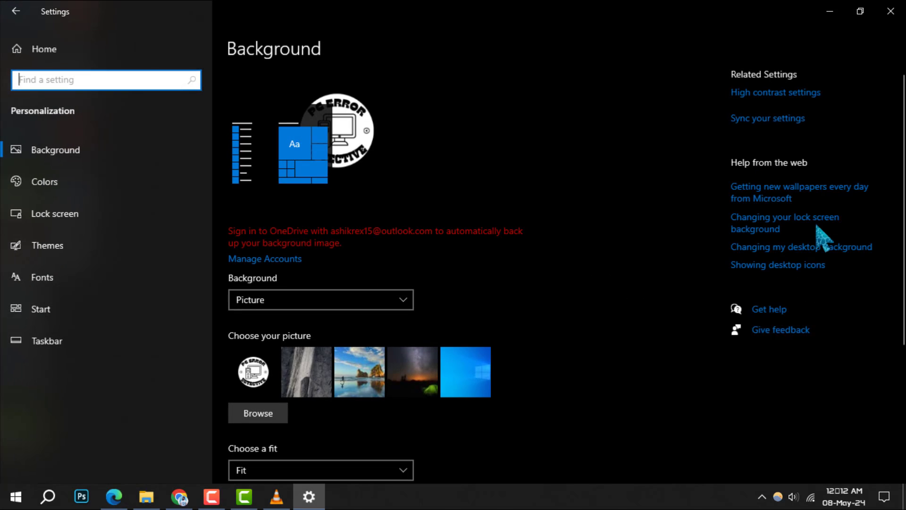
On the Colors page, set the 'Choose your color' mode to Custom.
{"action": "left_click", "coordinate": [90, 189]}
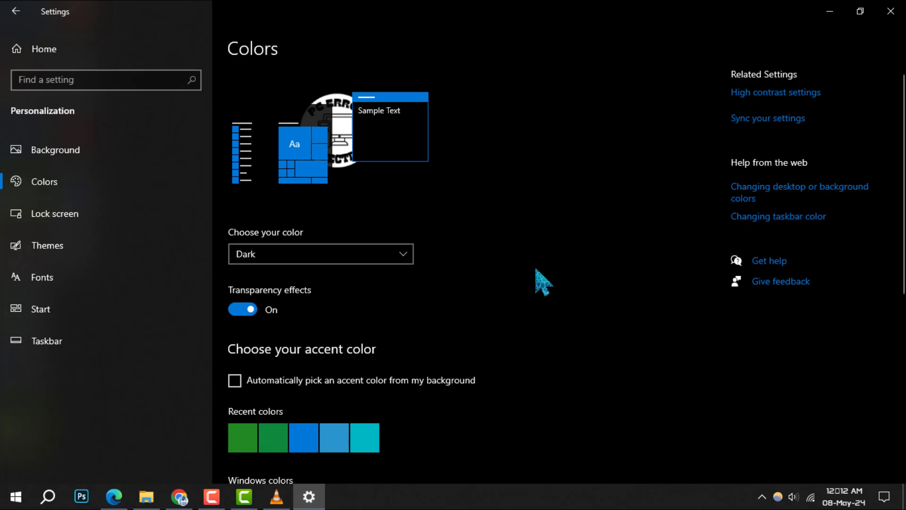
{"action": "left_click", "coordinate": [344, 257]}
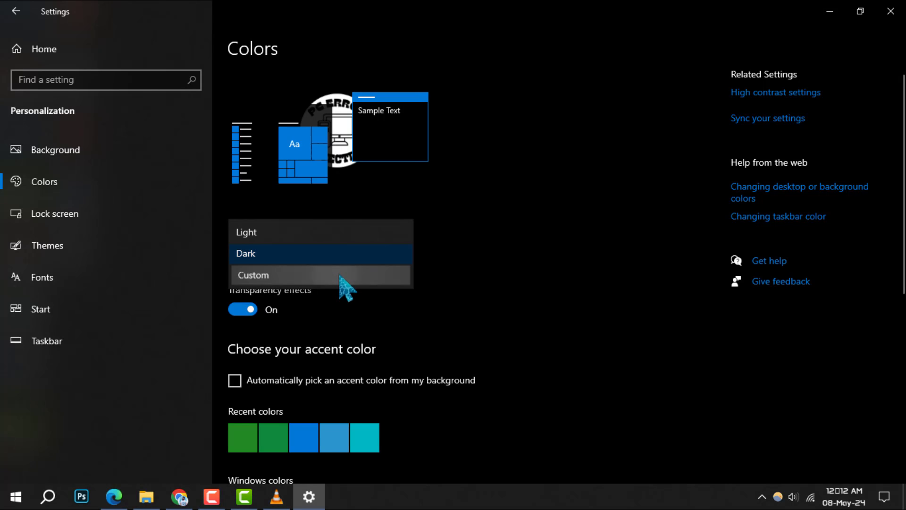
{"action": "left_click", "coordinate": [345, 275]}
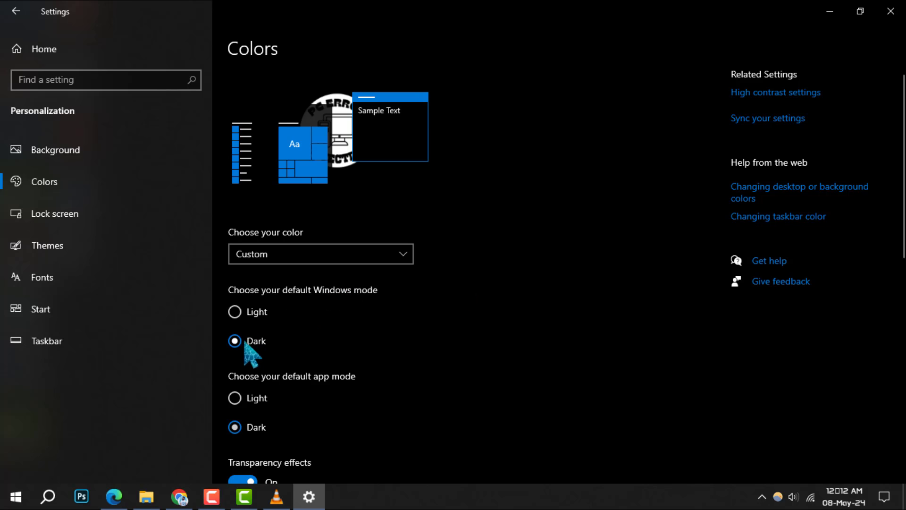
{"action": "scroll", "coordinate": [316, 356], "scroll_direction": "down", "scroll_amount": 2}
{"action": "scroll", "coordinate": [316, 356], "scroll_direction": "down", "scroll_amount": 1}
{"action": "scroll", "coordinate": [390, 357], "scroll_direction": "down", "scroll_amount": 1}
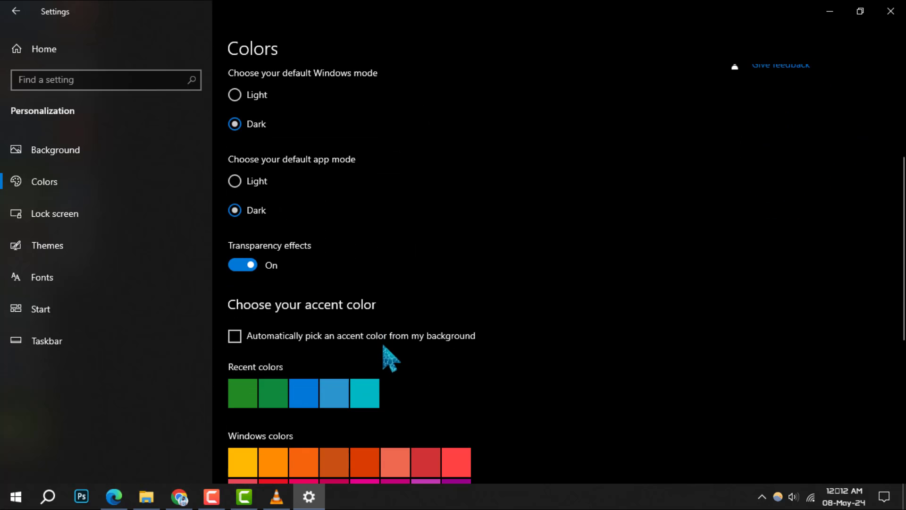
{"action": "scroll", "coordinate": [391, 357], "scroll_direction": "down", "scroll_amount": 1}
{"action": "scroll", "coordinate": [390, 357], "scroll_direction": "down", "scroll_amount": 1}
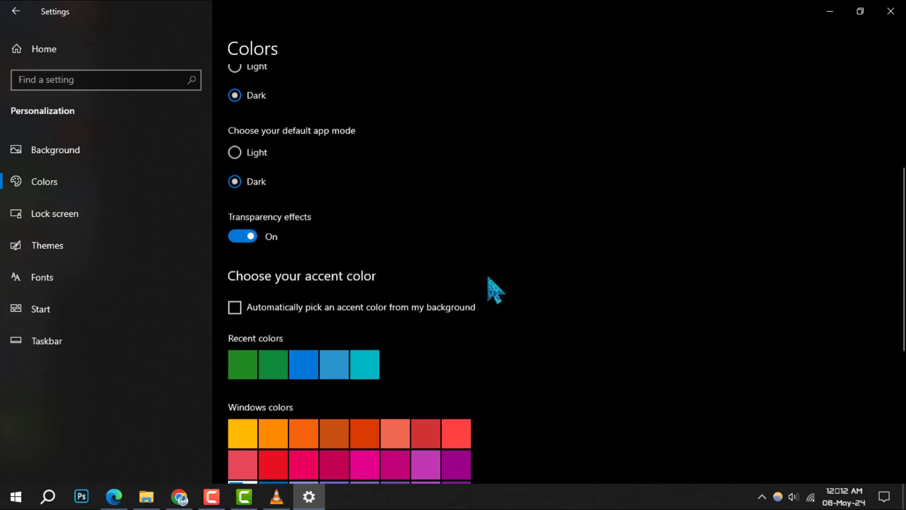
{"action": "scroll", "coordinate": [495, 291], "scroll_direction": "down", "scroll_amount": 2}
{"action": "scroll", "coordinate": [494, 290], "scroll_direction": "down", "scroll_amount": 2}
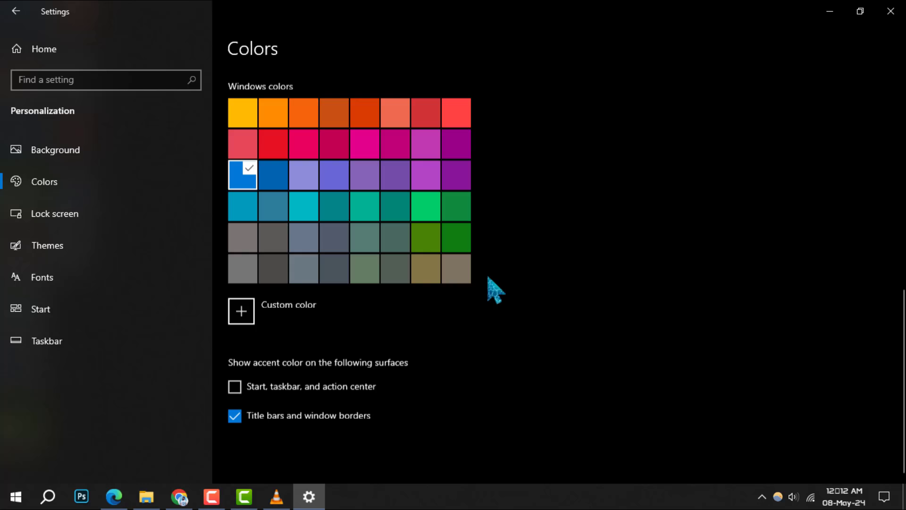
Create a darker custom accent colour in the blue range and confirm it with Done.
{"action": "left_click", "coordinate": [340, 315]}
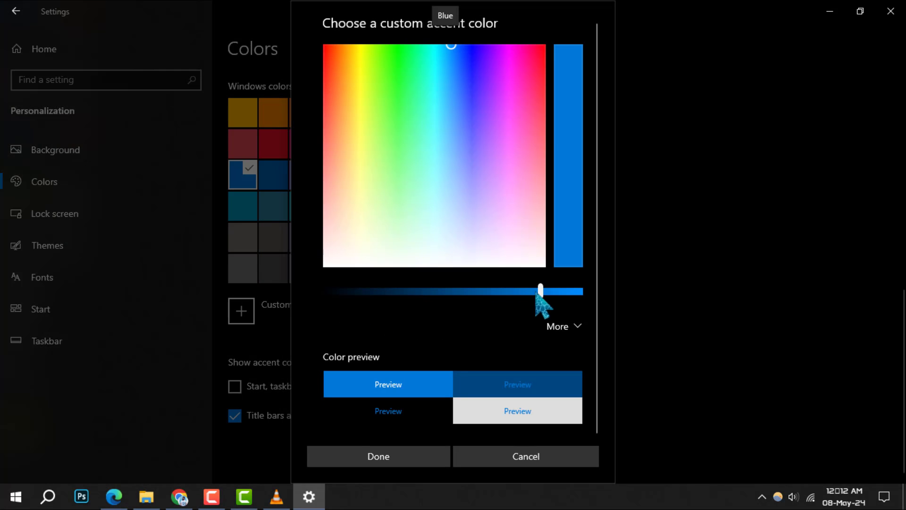
{"action": "mouse_move", "coordinate": [541, 292]}
{"action": "left_mouse_down"}
{"action": "mouse_move", "coordinate": [448, 292]}
{"action": "mouse_move", "coordinate": [459, 292]}
{"action": "left_mouse_up"}
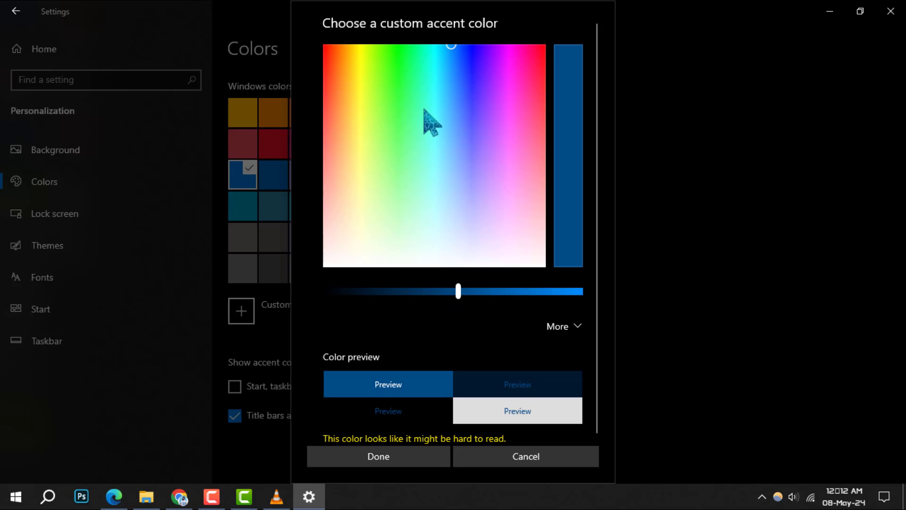
{"action": "mouse_move", "coordinate": [425, 112]}
{"action": "left_mouse_down"}
{"action": "mouse_move", "coordinate": [397, 84]}
{"action": "mouse_move", "coordinate": [473, 65]}
{"action": "left_mouse_up"}
{"action": "left_click", "coordinate": [378, 456]}
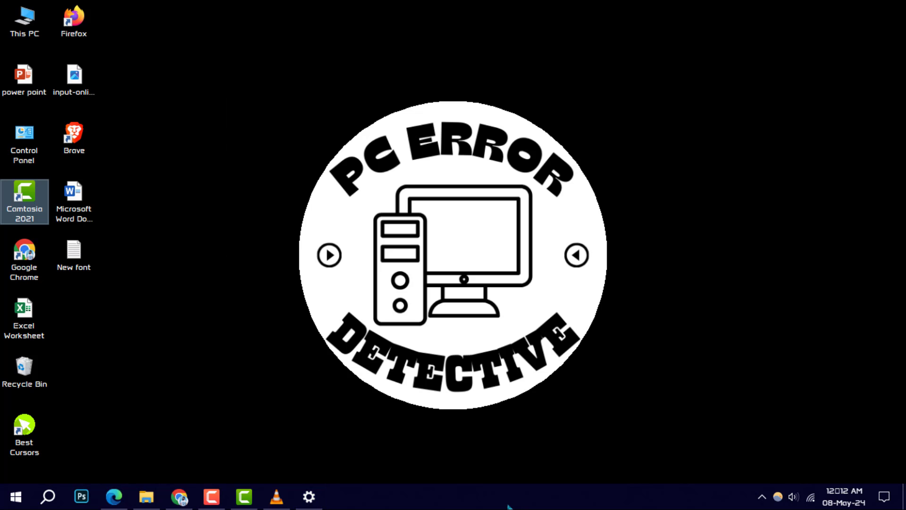
Select the Camtasia icon on the taskbar, leaving Settings out of view.
{"action": "left_click", "coordinate": [211, 497]}
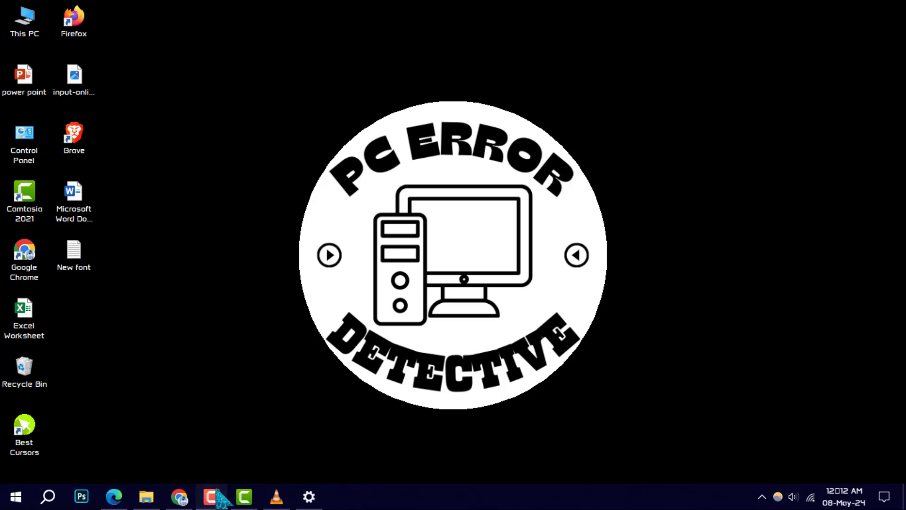